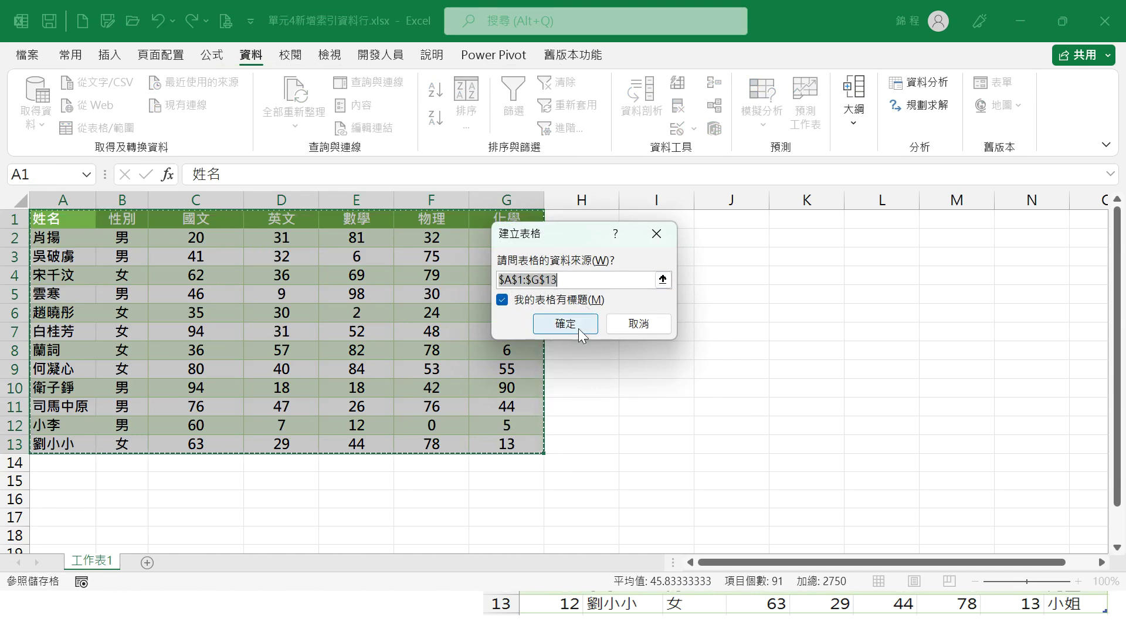
- Create a table with headers from the range $A$1:$G$13 as the Power Query source
{"action": "left_click", "coordinate": [577, 326]}
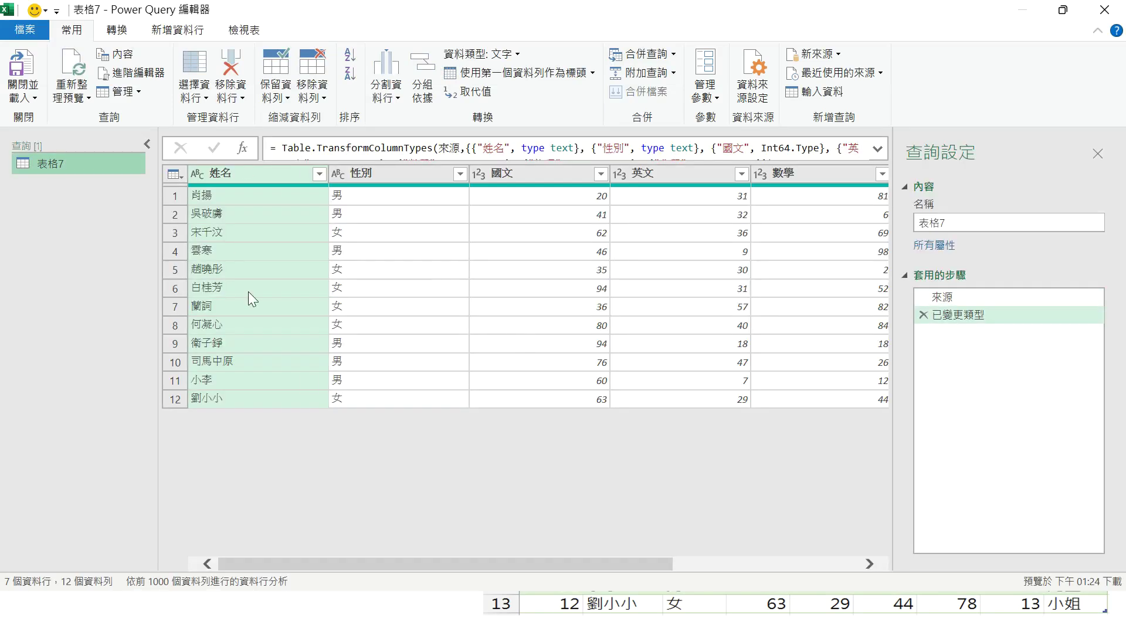
- Add a default index column starting from 0 to the score table, and delete that applied step
{"action": "left_click", "coordinate": [175, 29]}
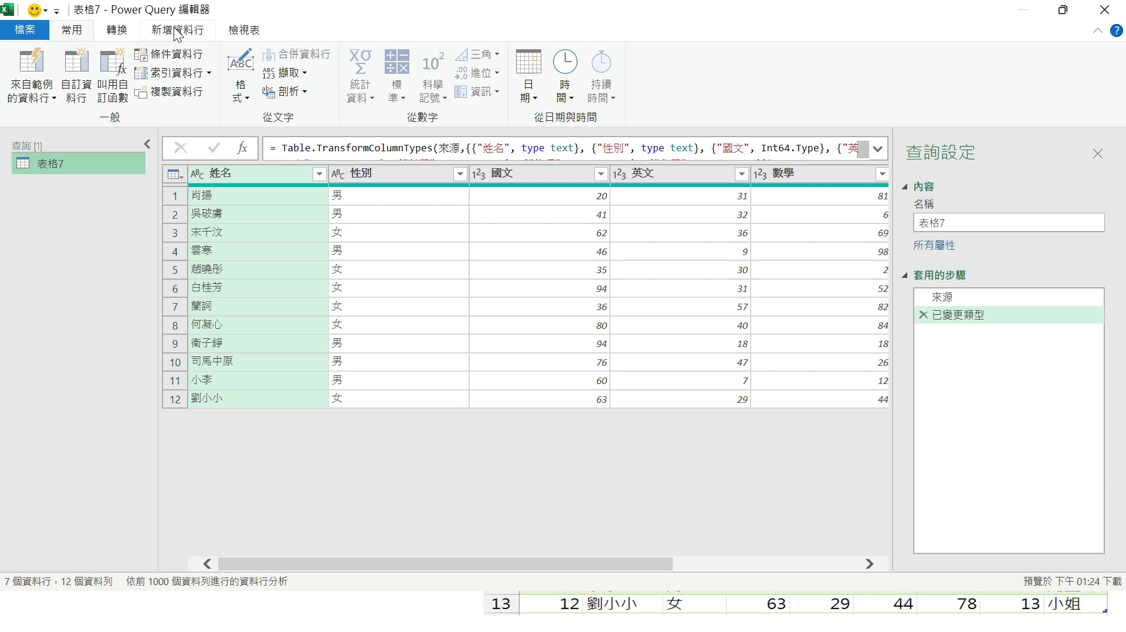
{"action": "left_click", "coordinate": [191, 75]}
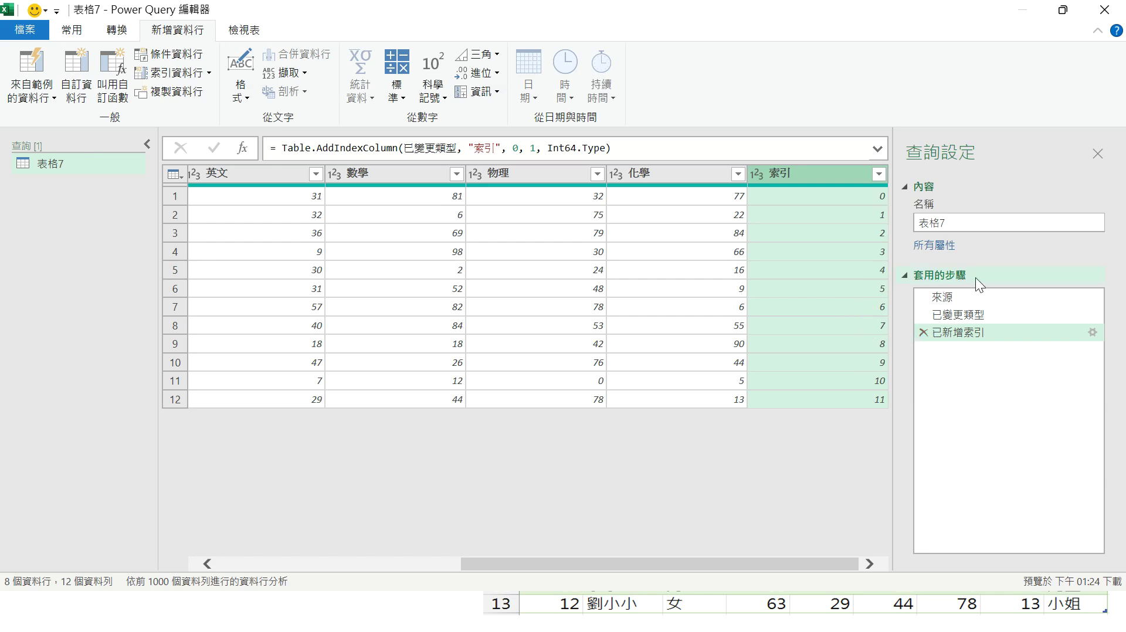
{"action": "left_click", "coordinate": [923, 332]}
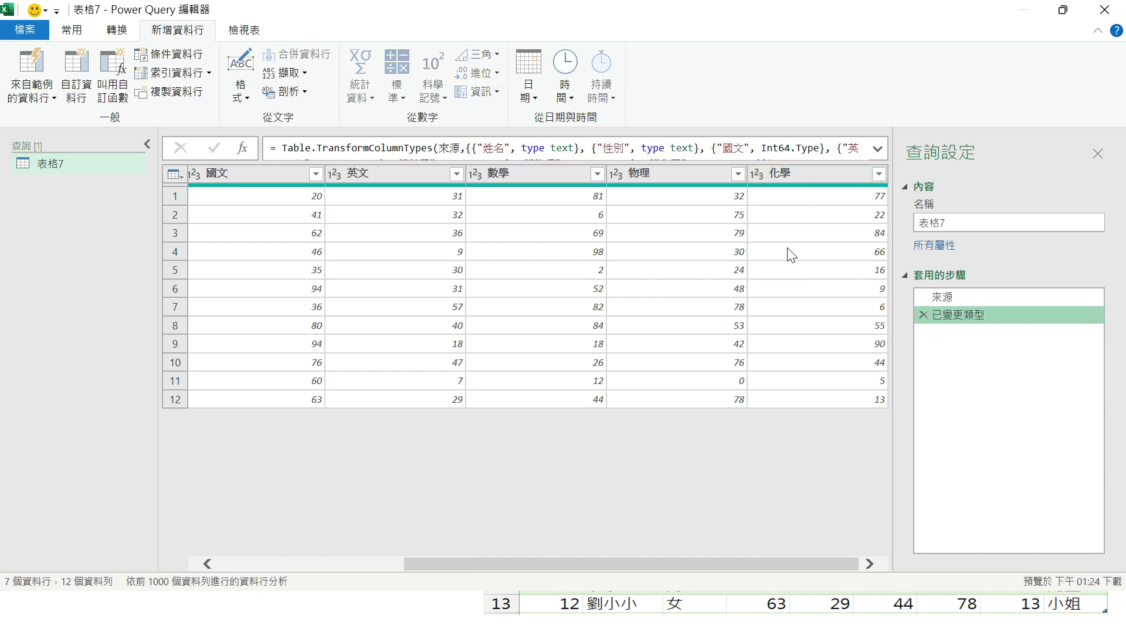
- Add an index column starting from 1 and move it in front of the 姓名 column
{"action": "left_click", "coordinate": [209, 72]}
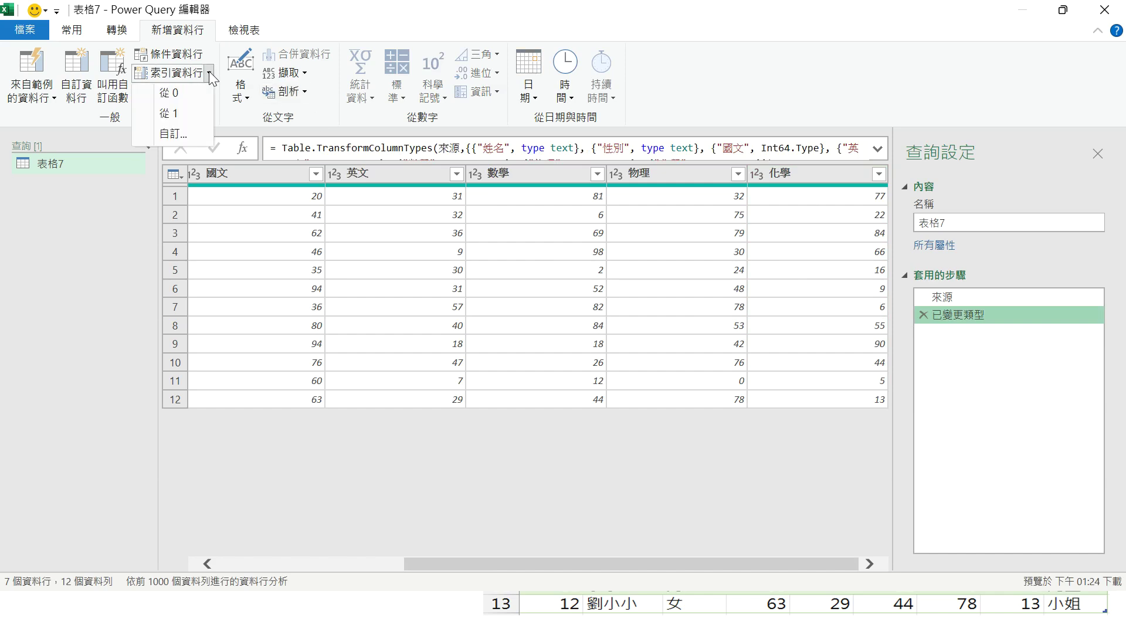
{"action": "left_click", "coordinate": [184, 113]}
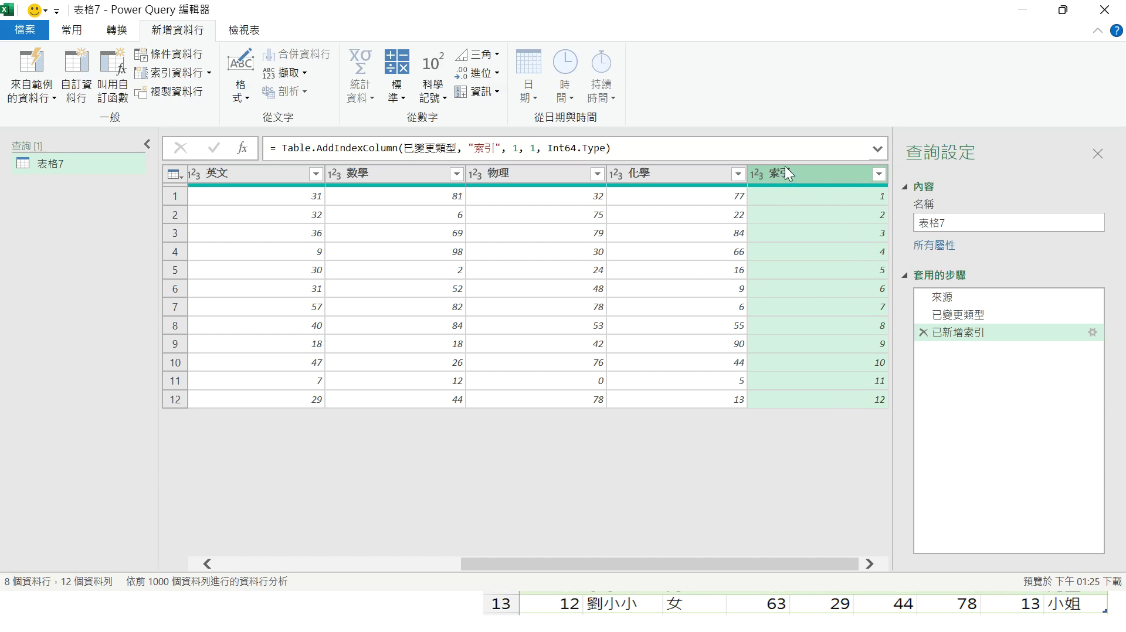
{"action": "left_click_drag", "start_coordinate": [810, 172], "coordinate": [187, 174]}
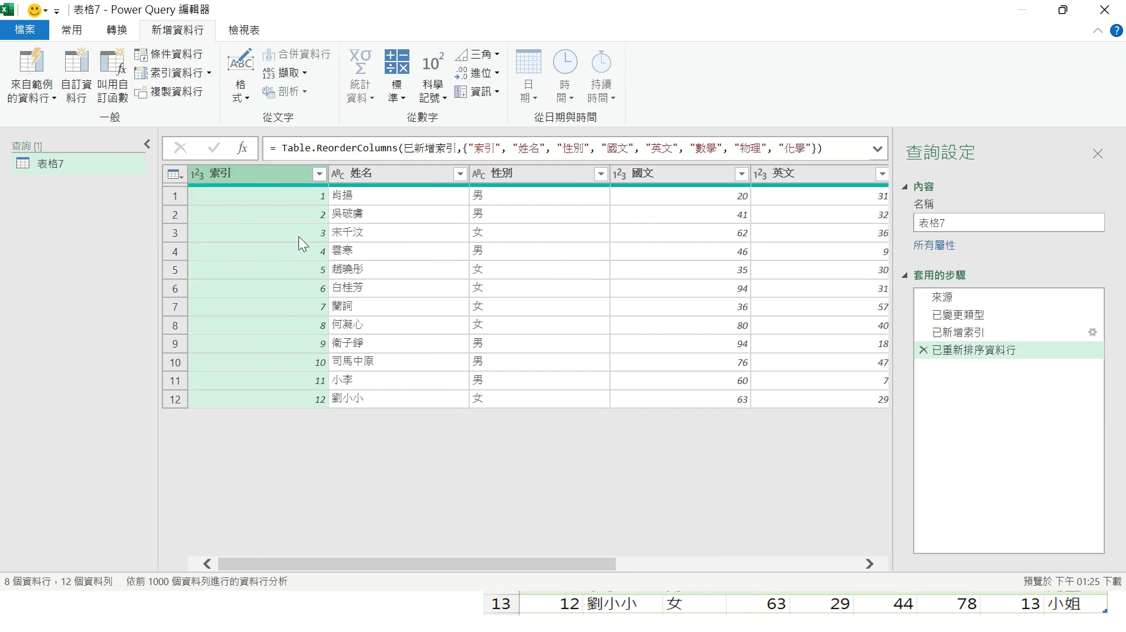
- Rename the 索引 column to 序號, and close and load the query into the workbook
{"action": "right_click", "coordinate": [221, 173]}
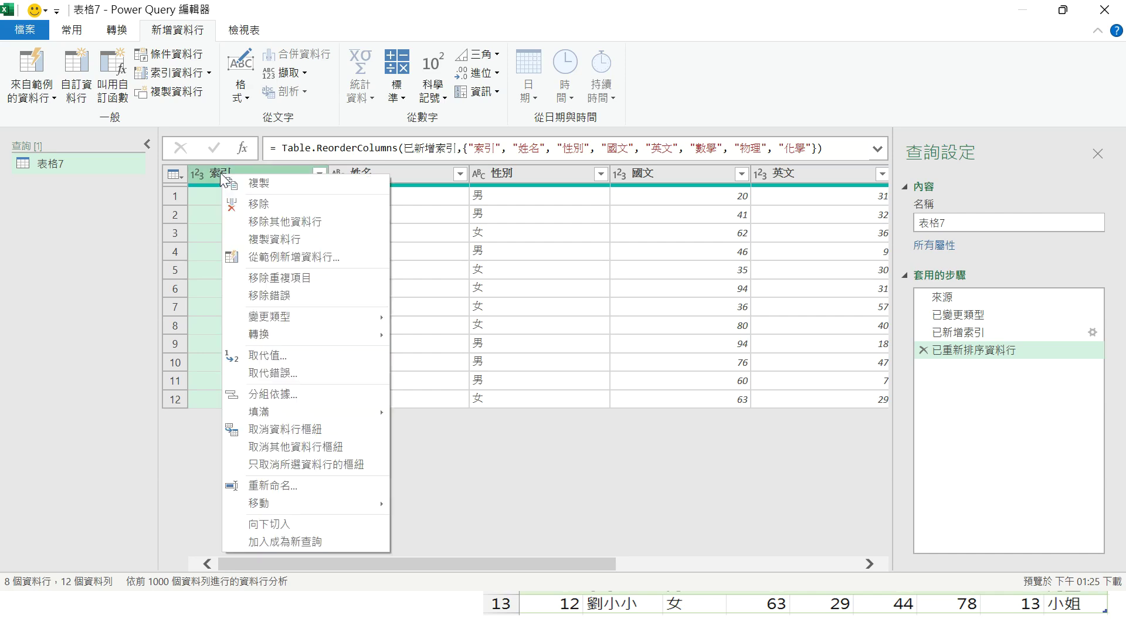
{"action": "left_click", "coordinate": [277, 486]}
{"action": "type", "text": "序口尸"}
{"action": "type", "text": "號"}
{"action": "key", "text": "Down"}
{"action": "key", "text": "Return"}
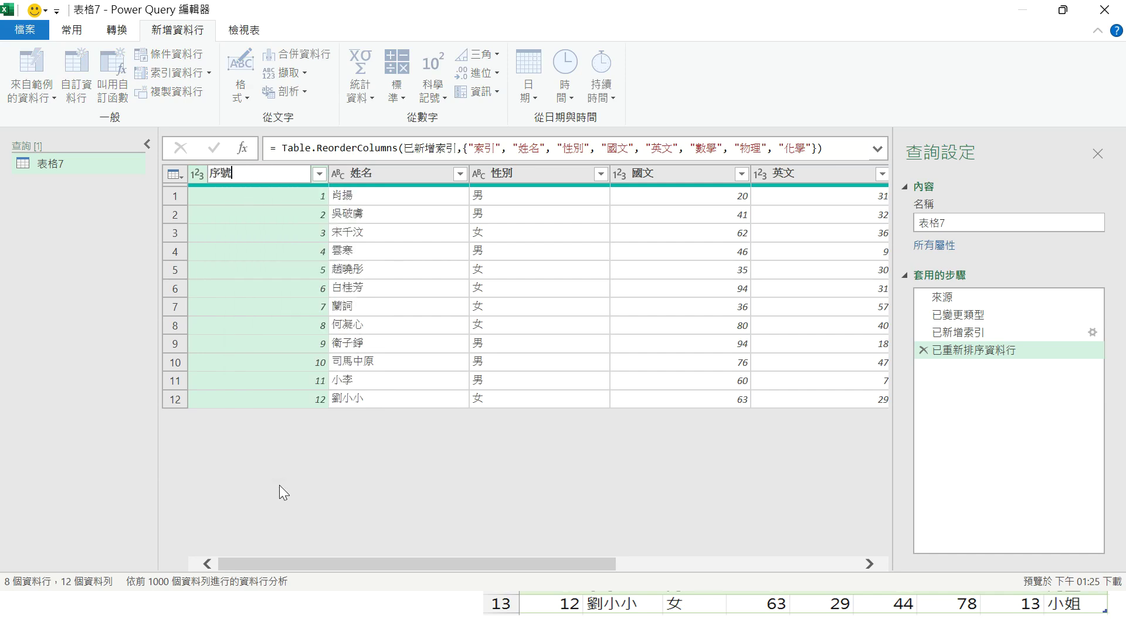
{"action": "key", "text": "Return"}
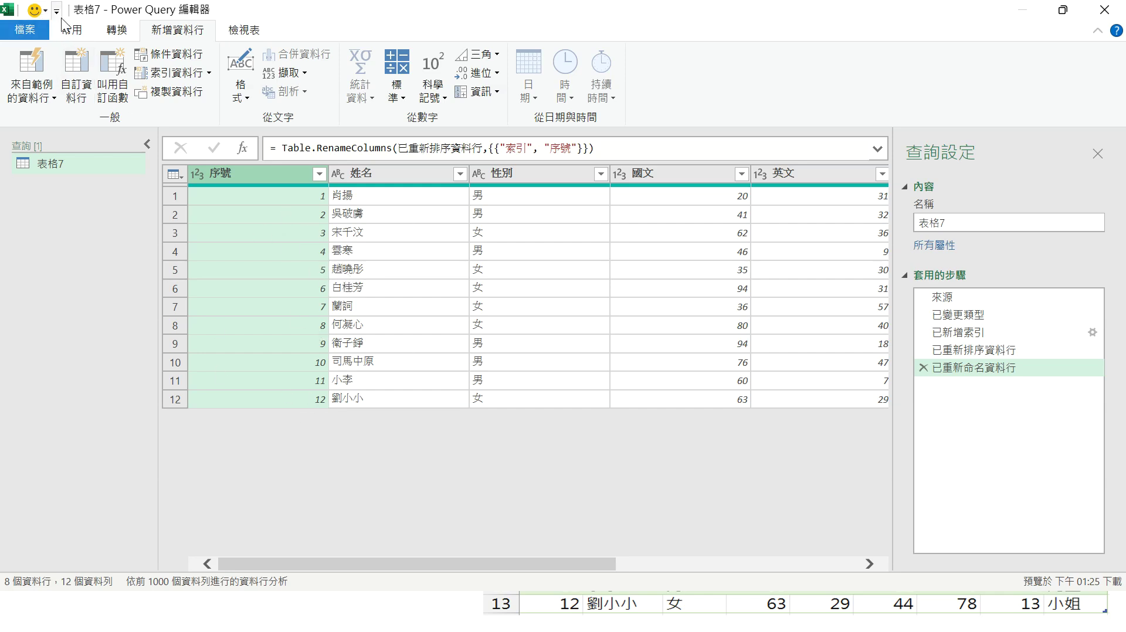
{"action": "left_click", "coordinate": [79, 30]}
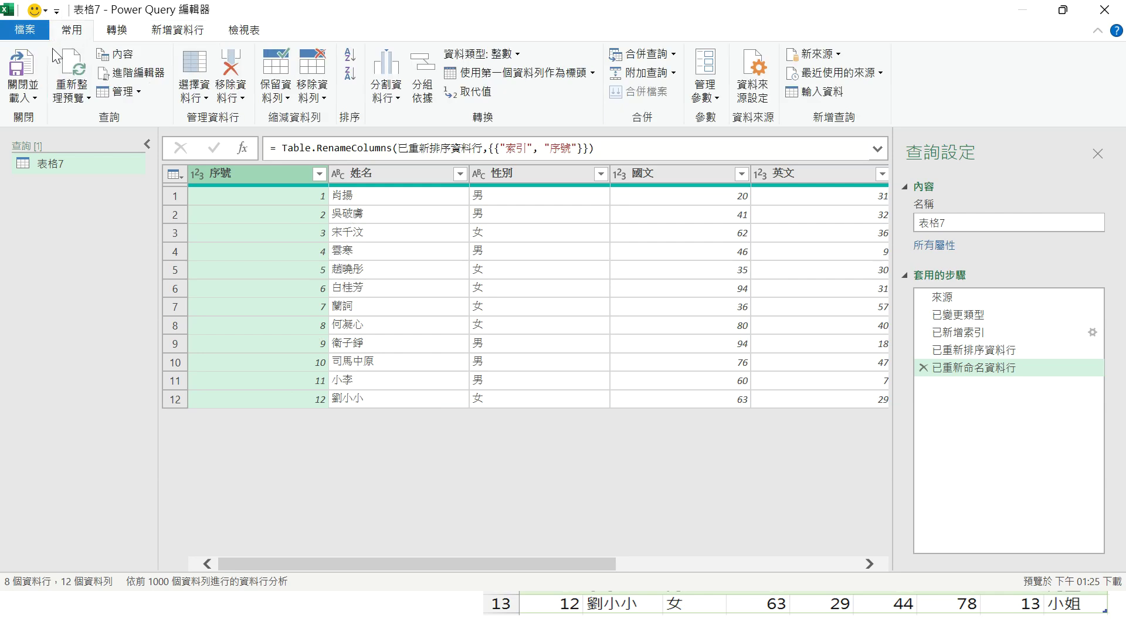
{"action": "left_click", "coordinate": [27, 63]}
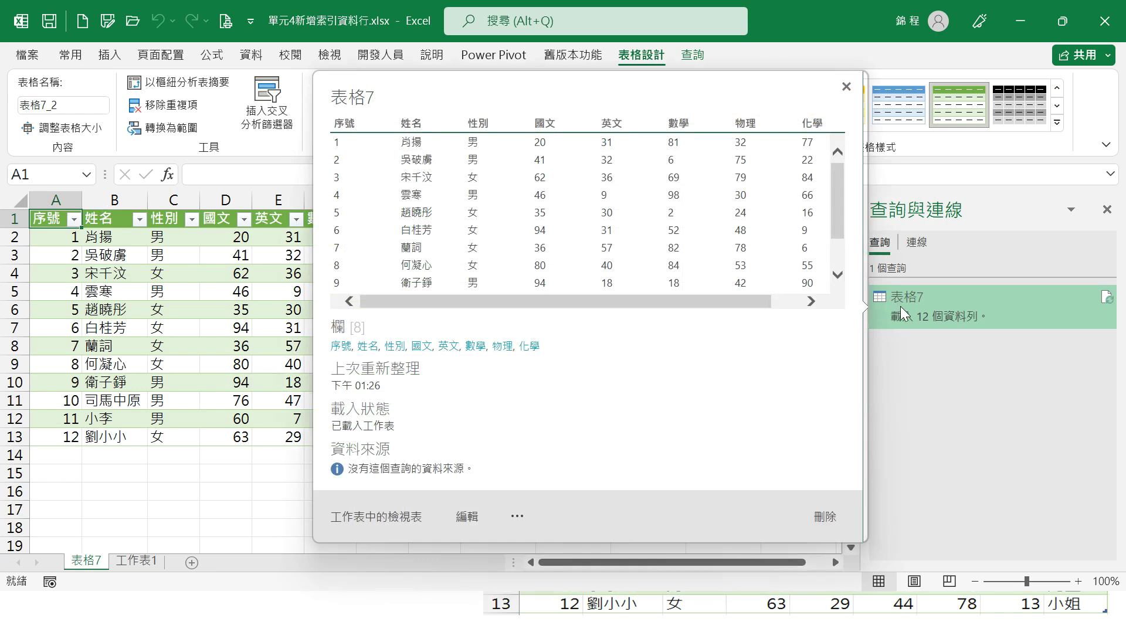
- Reopen the 表格7 query for editing and try a custom index column with starting index 2004IR001 and increment 1
{"action": "double_click", "coordinate": [900, 308]}
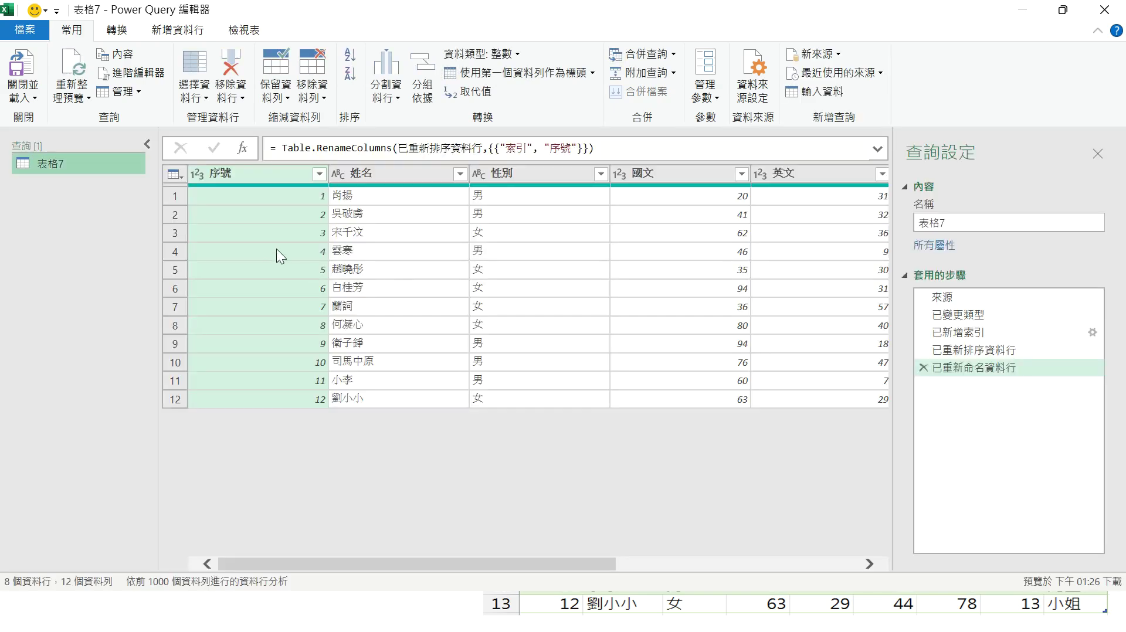
{"action": "left_click", "coordinate": [164, 29]}
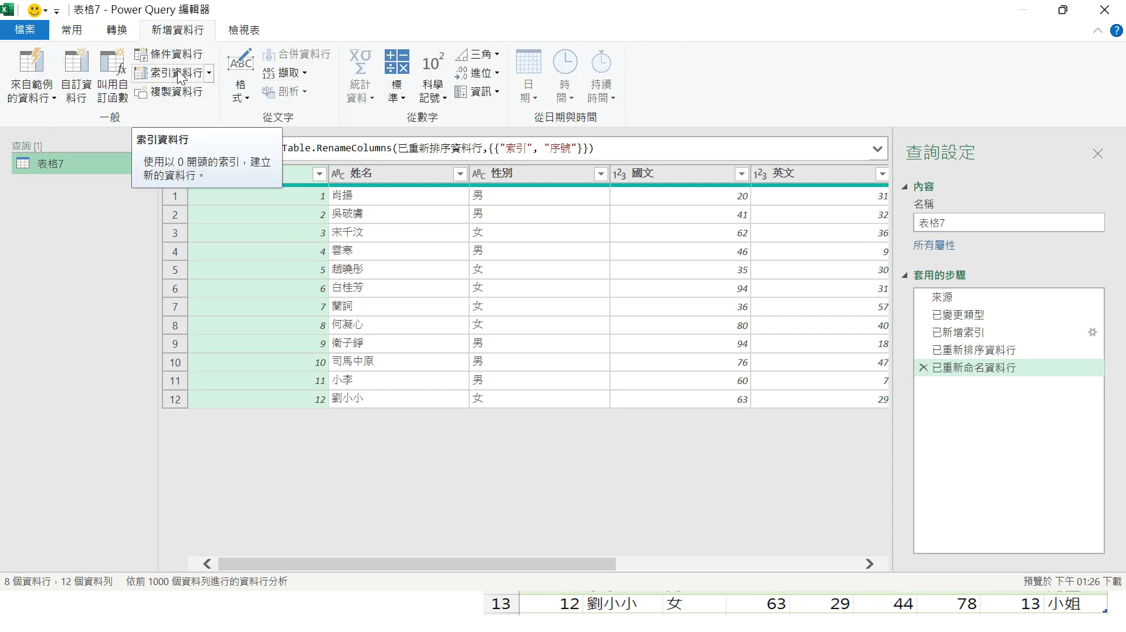
{"action": "left_click", "coordinate": [209, 74]}
{"action": "left_click", "coordinate": [189, 135]}
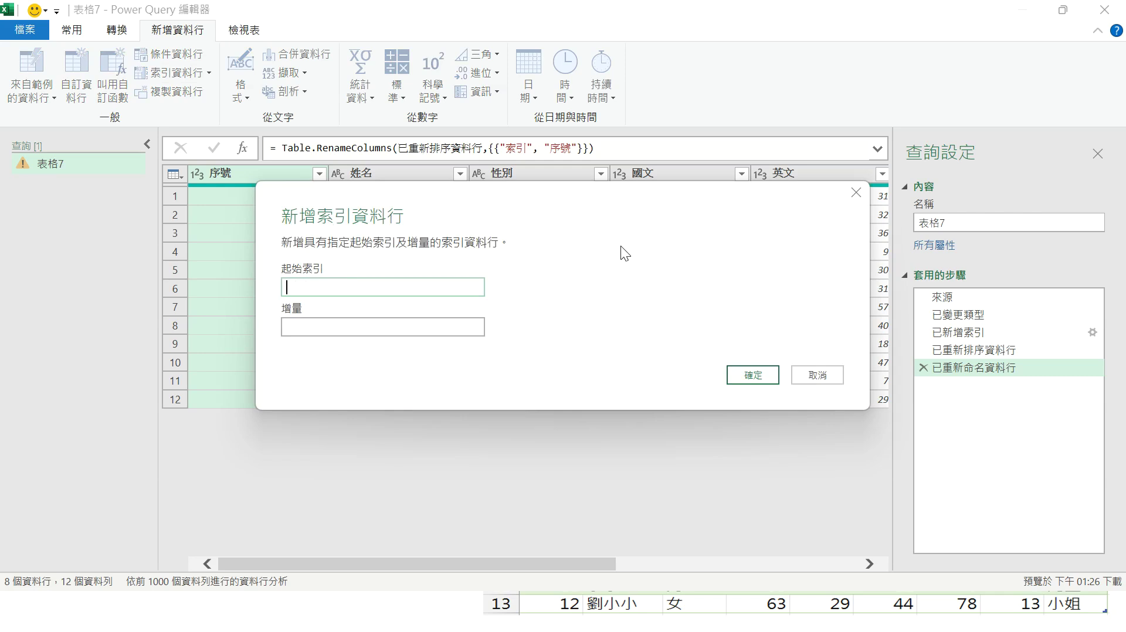
{"action": "type", "text": "2004IR001"}
{"action": "left_click", "coordinate": [363, 326]}
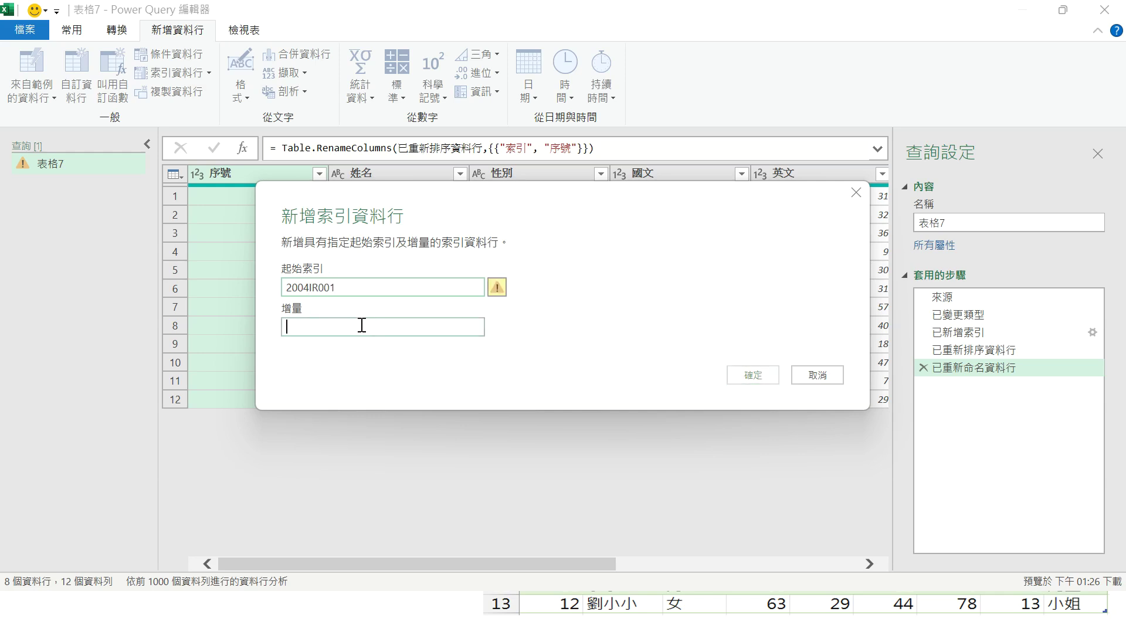
{"action": "type", "text": "1"}
{"action": "left_click", "coordinate": [497, 288]}
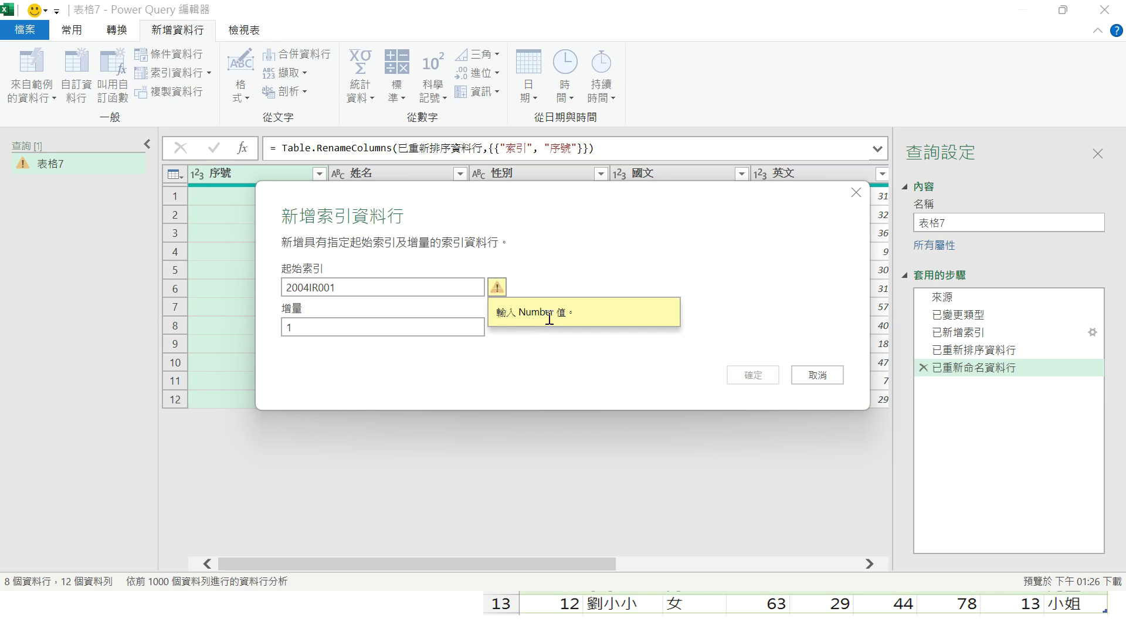
- Create the custom index column with the starting index corrected to 2004001, and close and load the query
{"action": "left_click", "coordinate": [319, 292]}
{"action": "left_click_drag", "start_coordinate": [309, 288], "coordinate": [317, 289]}
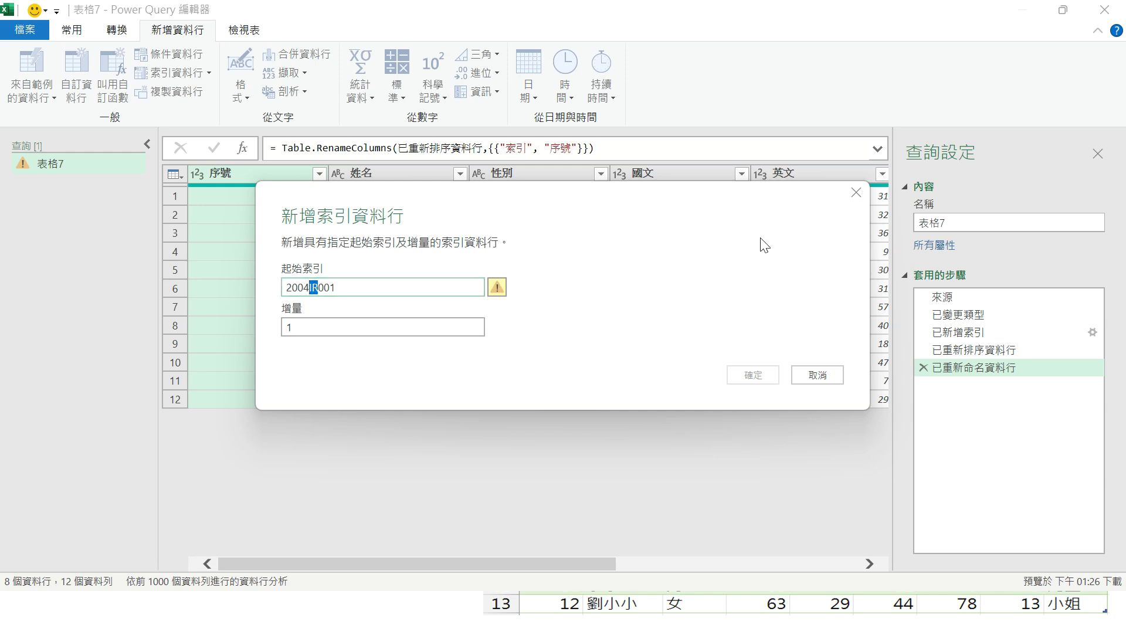
{"action": "key", "text": "BackSpace"}
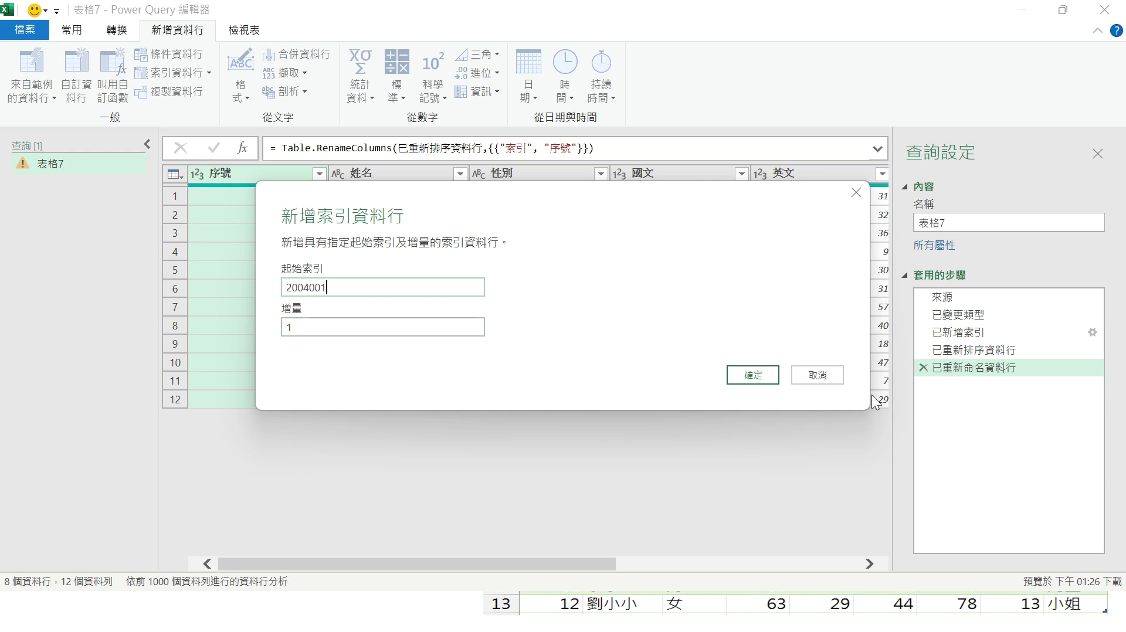
{"action": "left_click", "coordinate": [750, 374]}
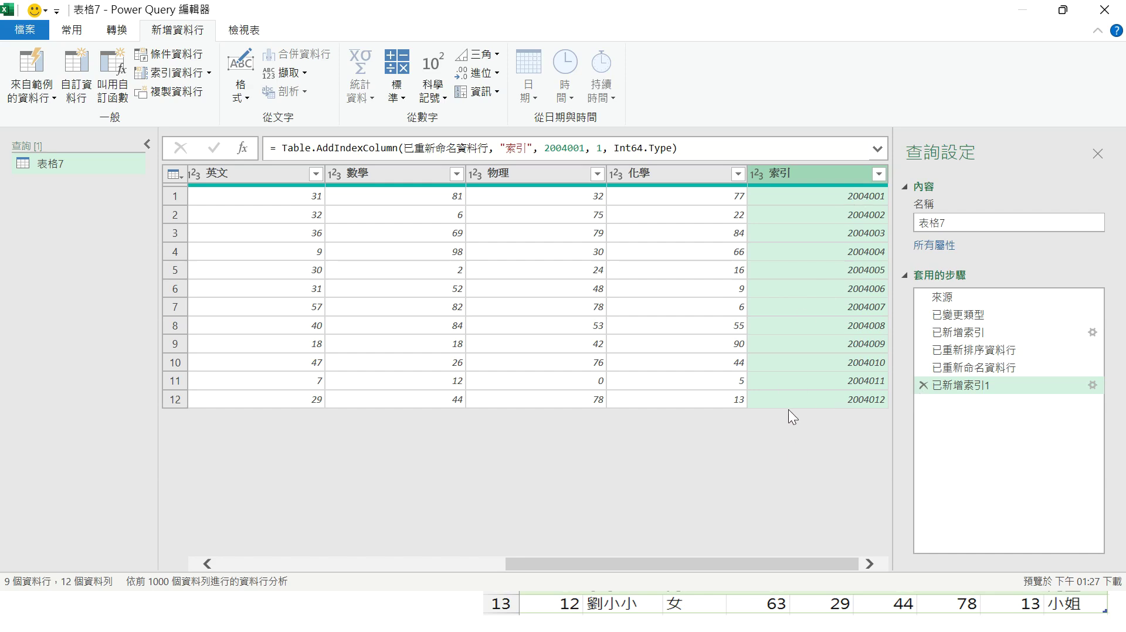
{"action": "left_click", "coordinate": [72, 30]}
{"action": "left_click", "coordinate": [24, 68]}
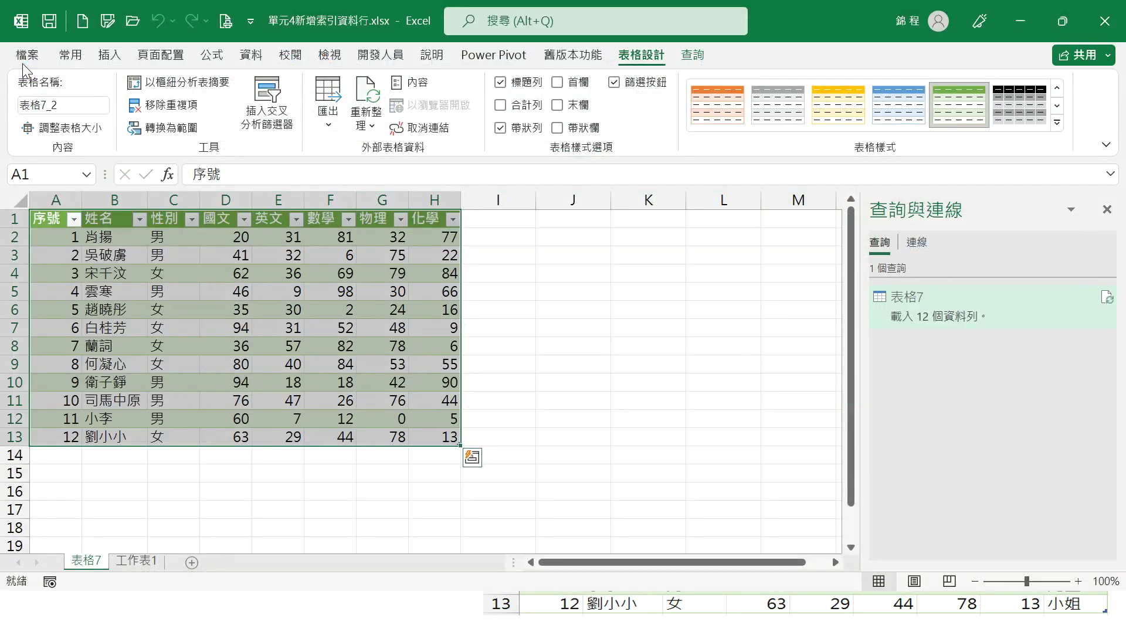